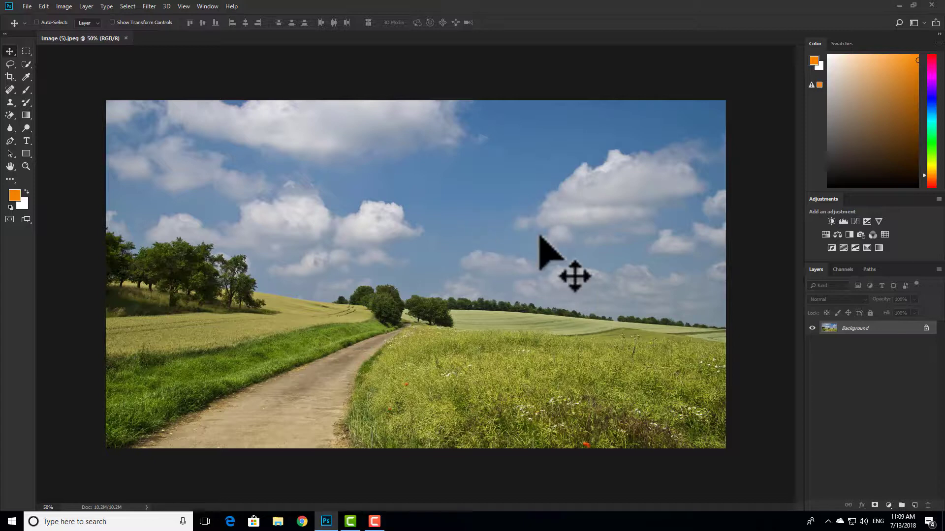
Step: Warm the landscape photo with Color Balance midtones set to +35, 0, -56
key(ctrl+b)
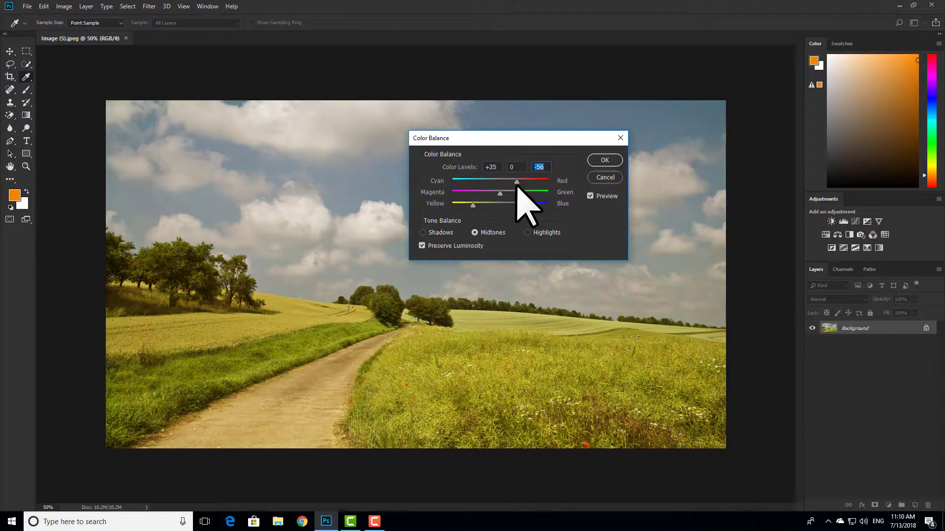
click(603, 161)
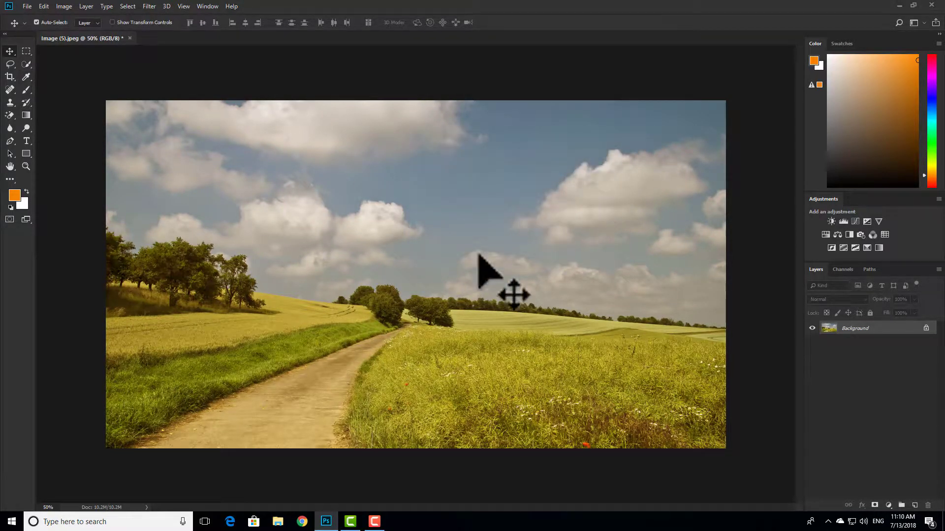
scroll(442, 268, down, 1)
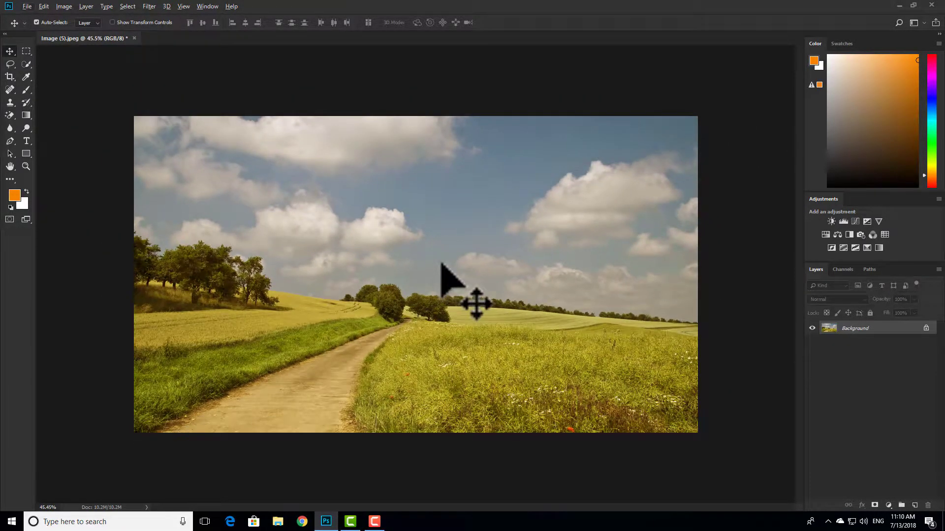
scroll(442, 263, up, 1)
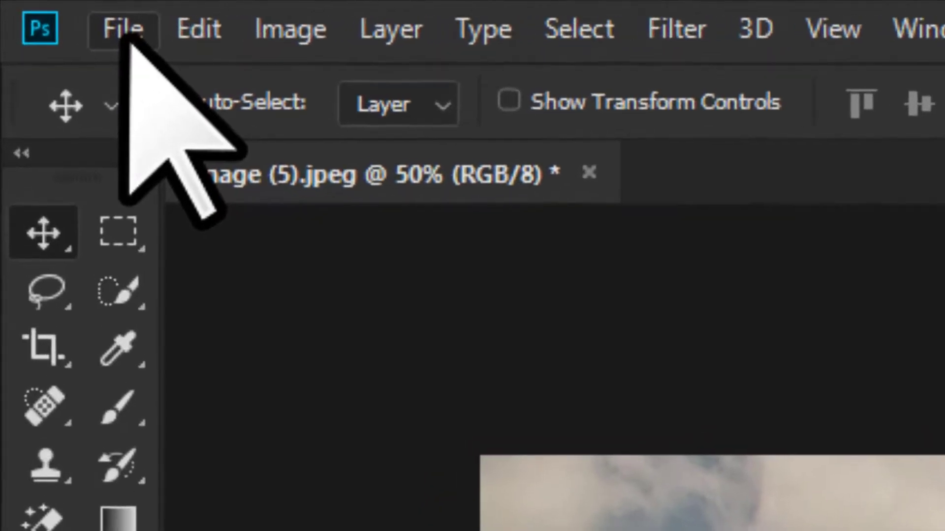
Step: Start a Save As to the Desktop as 'Image (5)' in Photoshop PSD format
click(127, 35)
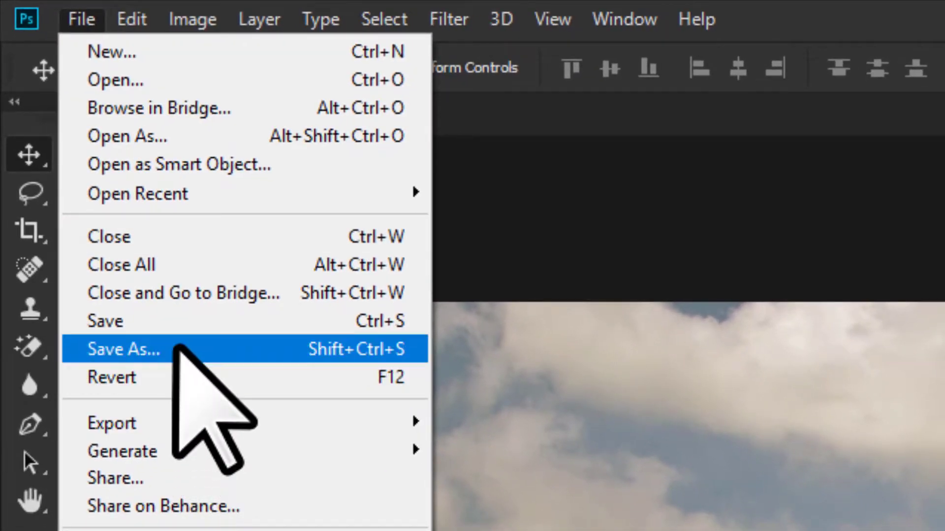
click(192, 377)
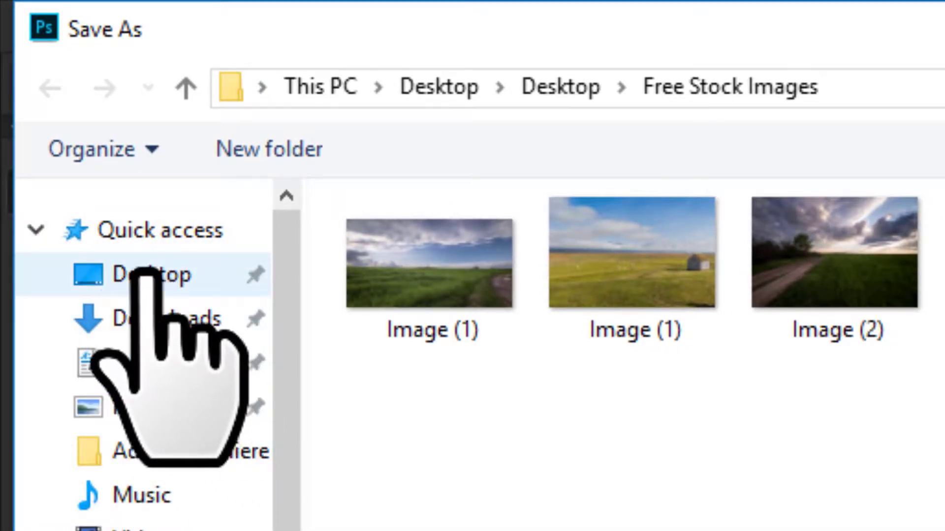
click(167, 276)
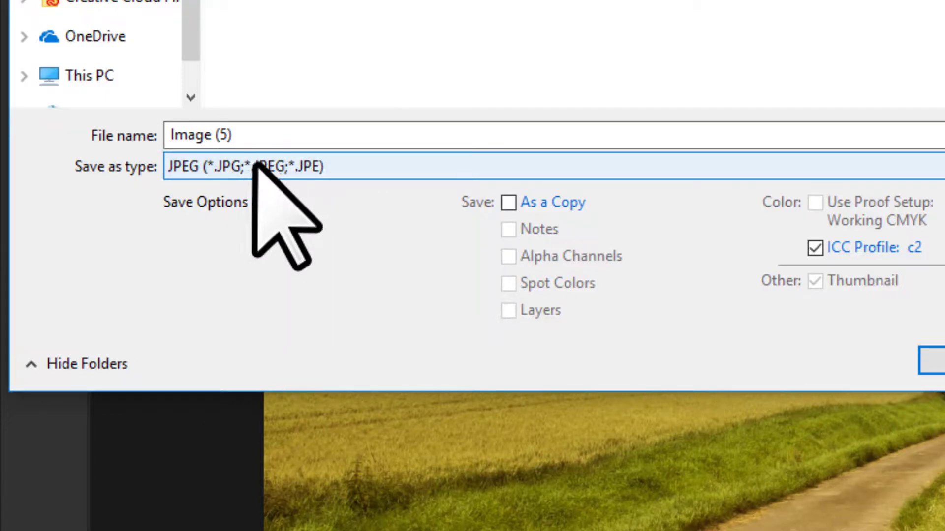
click(234, 165)
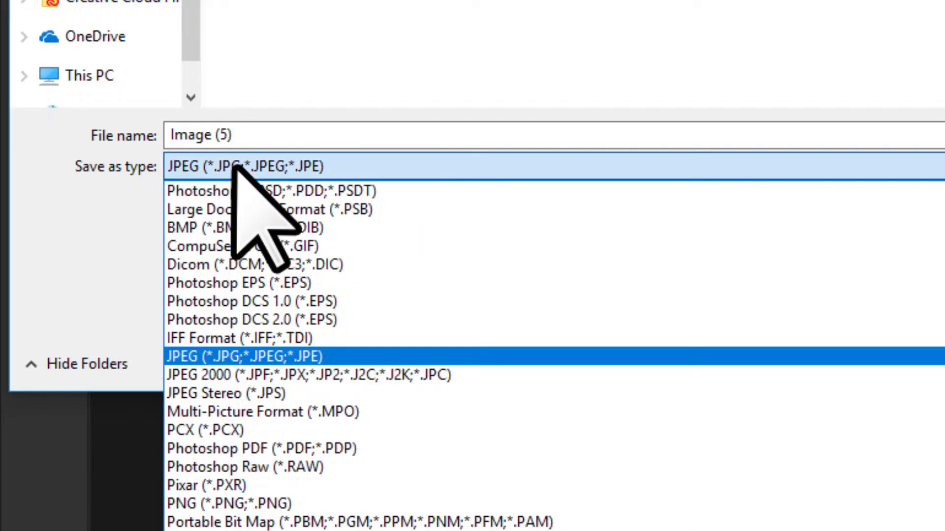
click(259, 187)
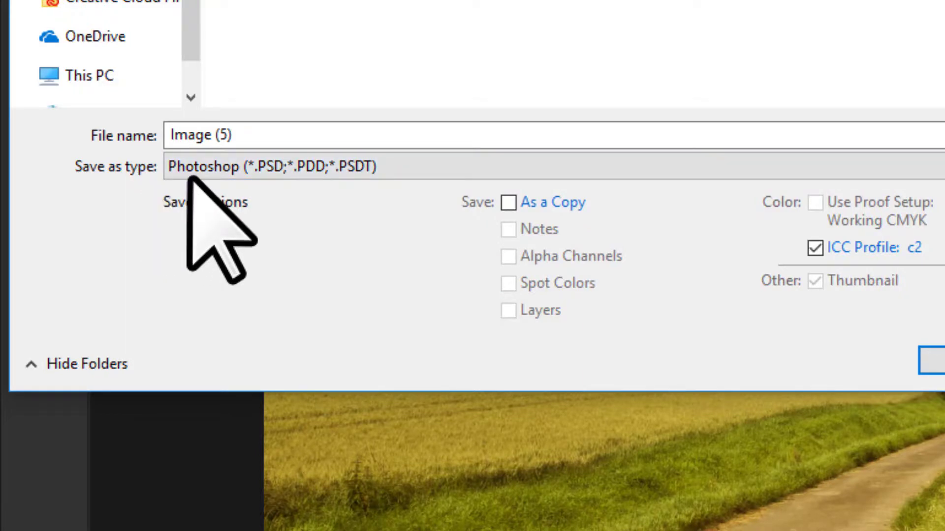
Step: Switch the save format to JPEG and begin entering the new file name 'Ima'
click(217, 167)
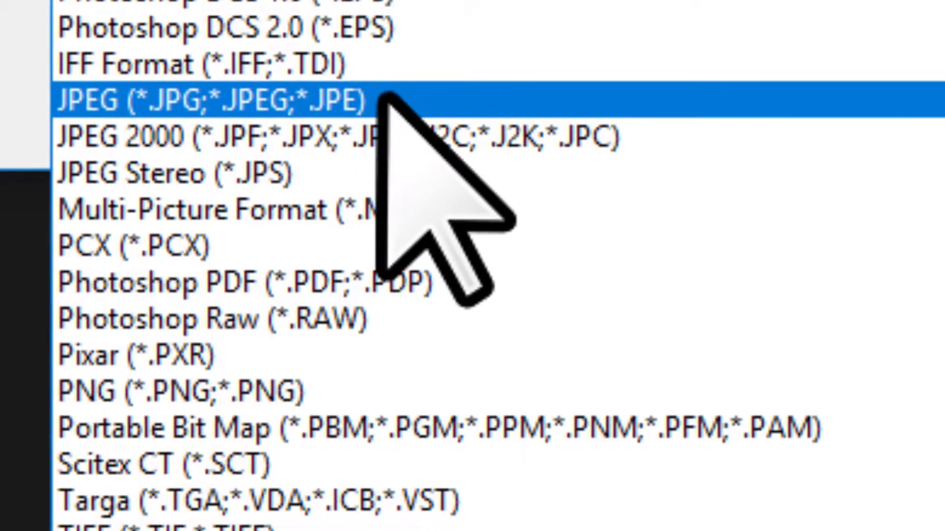
click(383, 98)
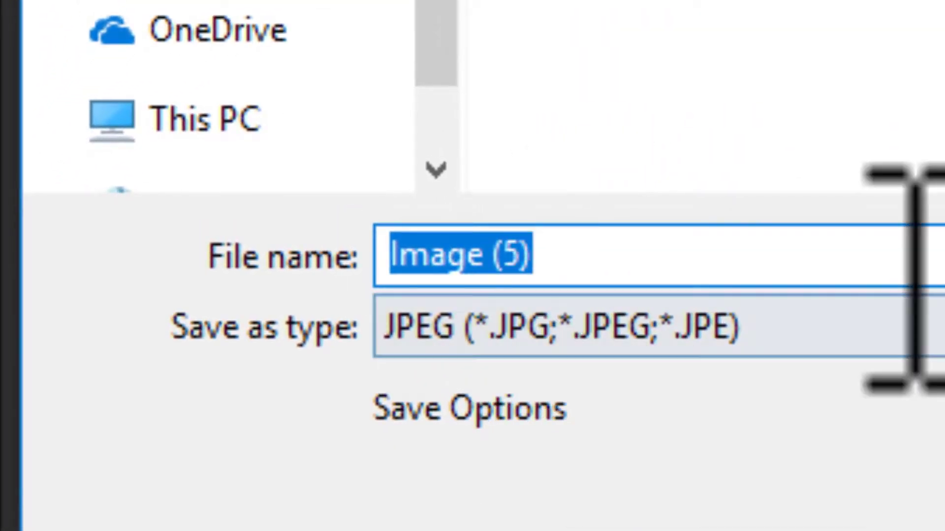
text(Ima)
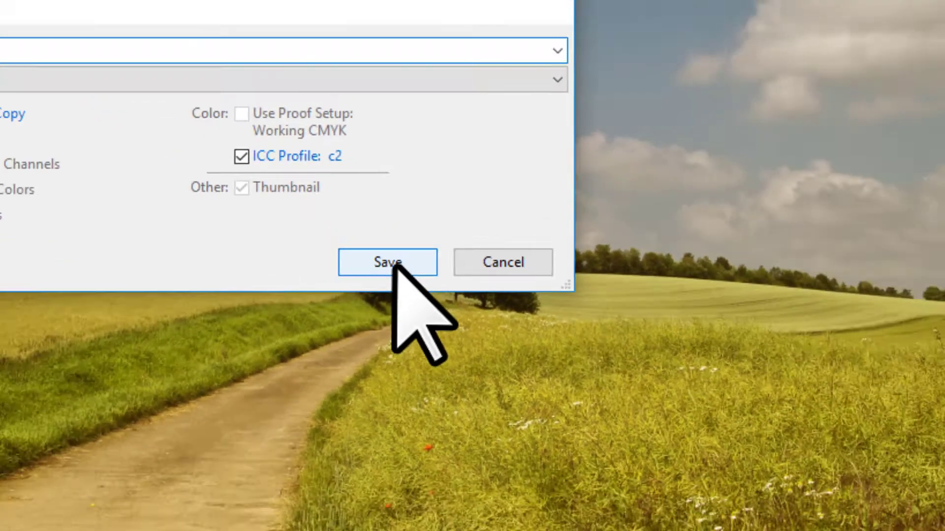
Step: Save the photo as 'Image 1.jpg' with JPEG quality 8 (High)
click(392, 303)
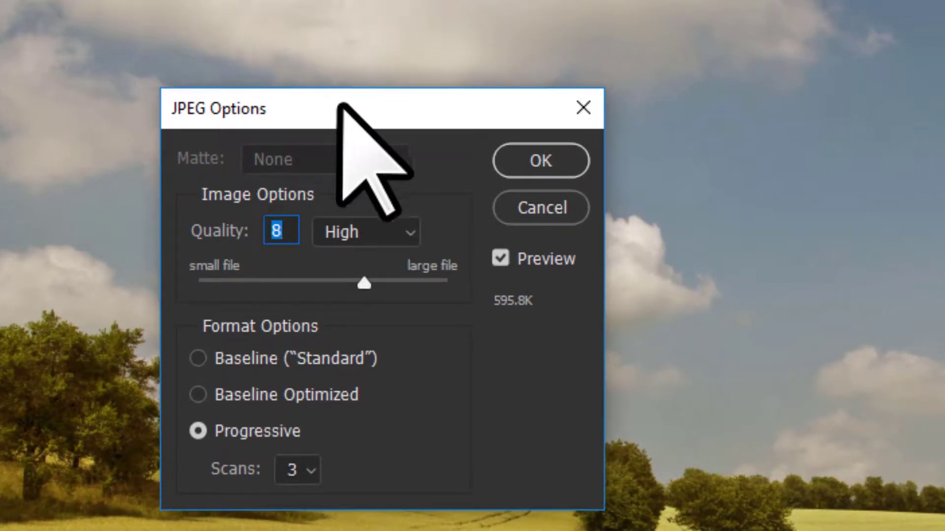
click(350, 239)
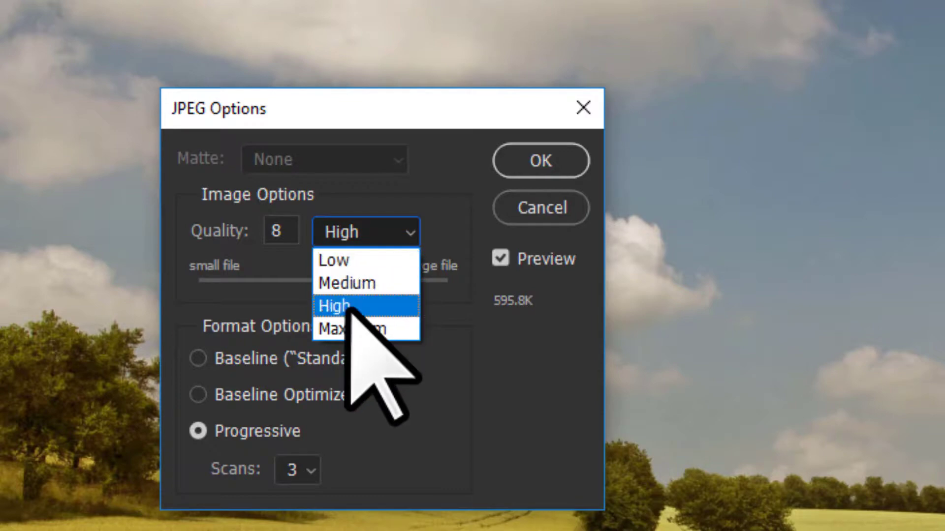
click(379, 306)
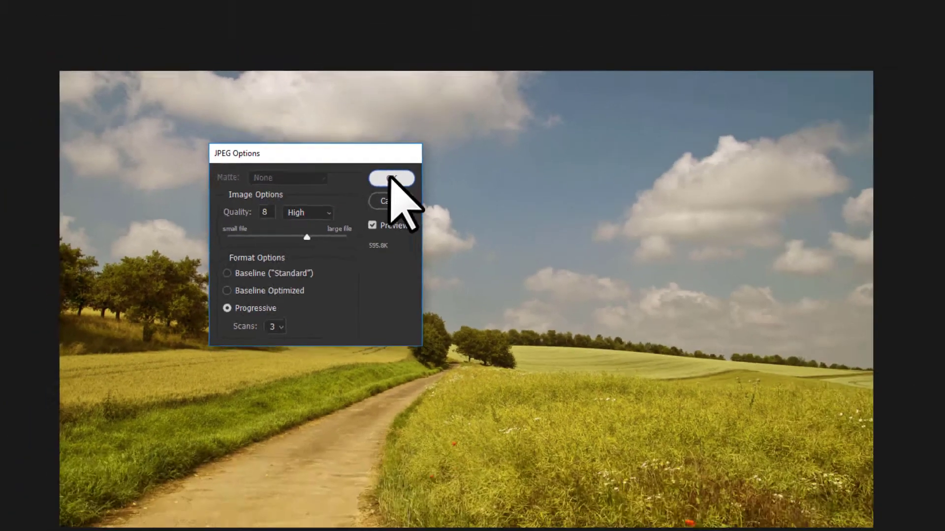
click(359, 181)
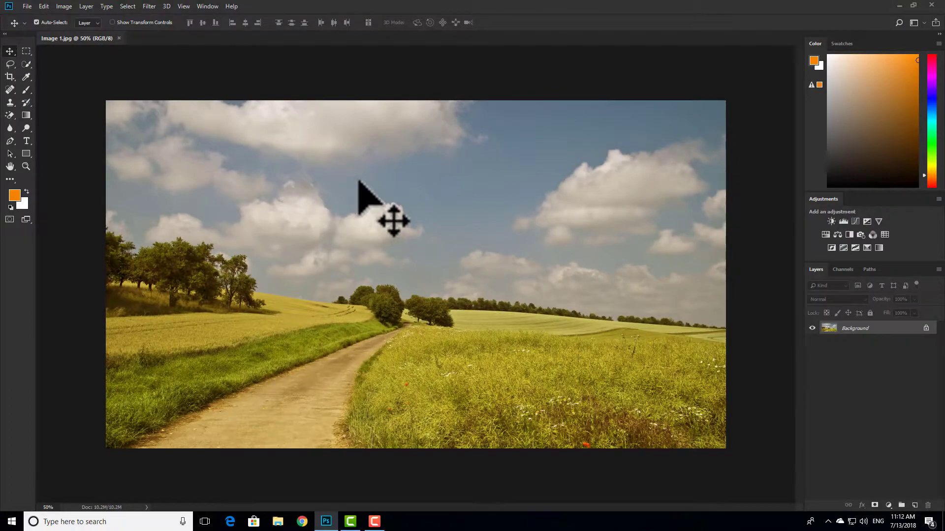
Step: Minimize Photoshop, move the saved image file on the desktop, and open it in the viewer
click(899, 5)
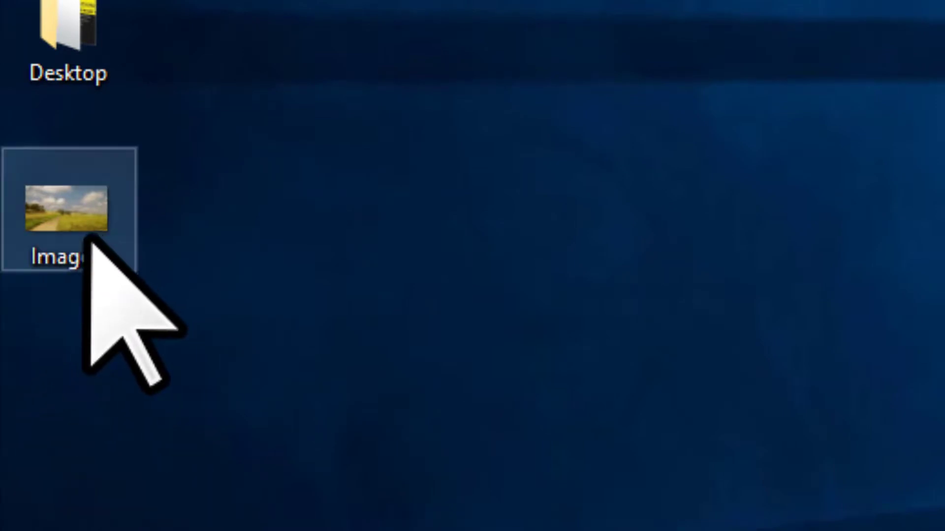
drag(89, 239, 289, 189)
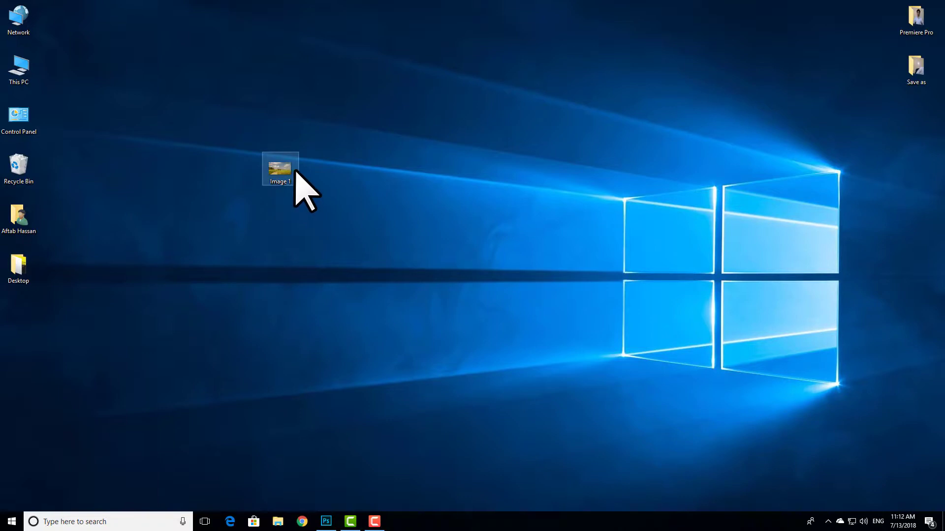
mouse_move(280, 170)
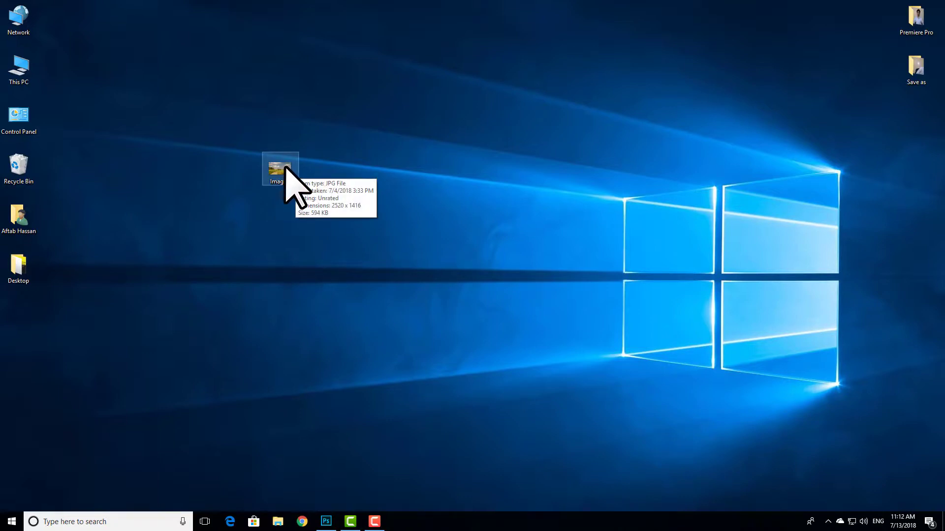
double_click(285, 166)
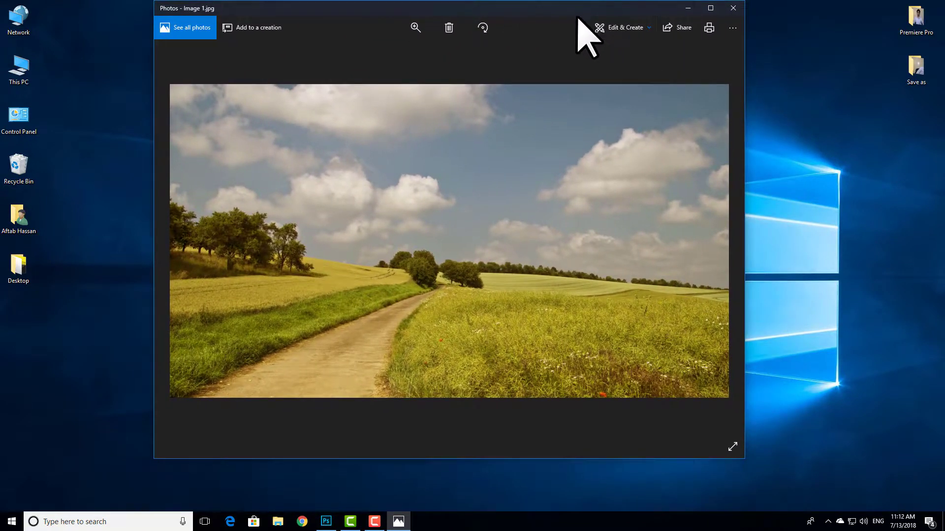
drag(579, 17, 583, 29)
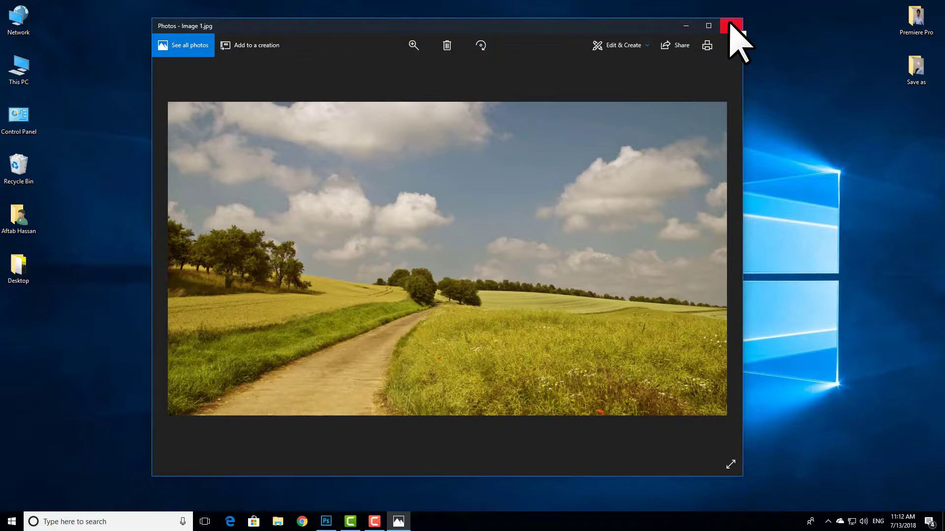
Step: Close the photo viewer and select the 'Image 1' file on the desktop
click(730, 24)
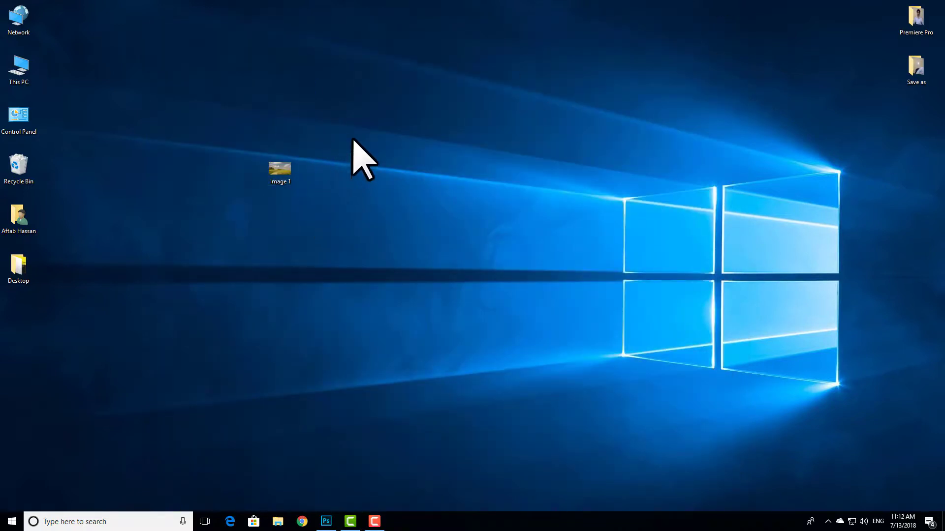
drag(367, 111, 294, 284)
drag(164, 110, 253, 251)
drag(162, 91, 391, 261)
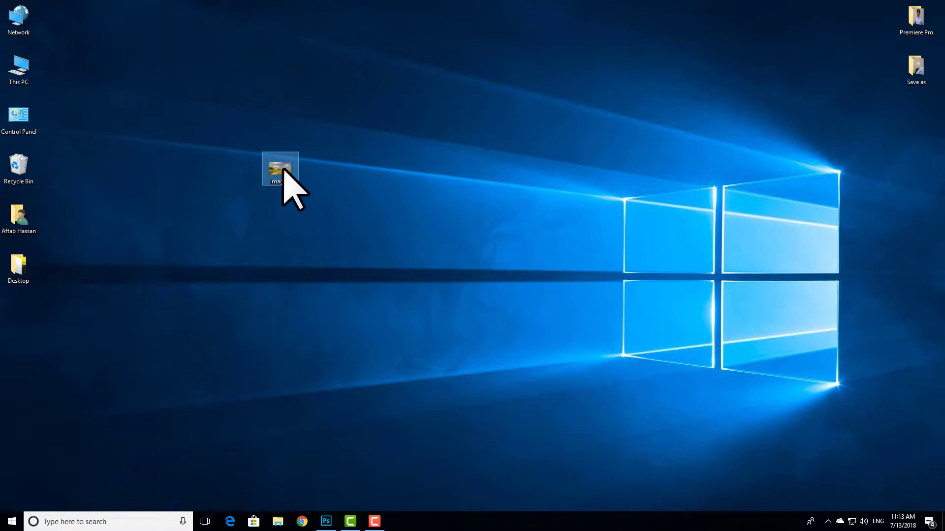
Step: Return to Photoshop, reopen the Save As prompt, and close it without saving
click(331, 525)
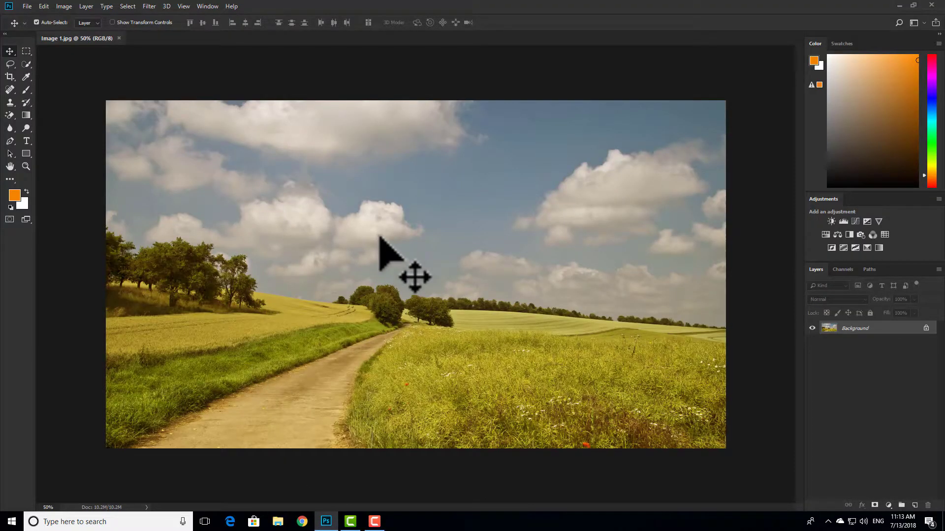
key(ctrl+shift+s)
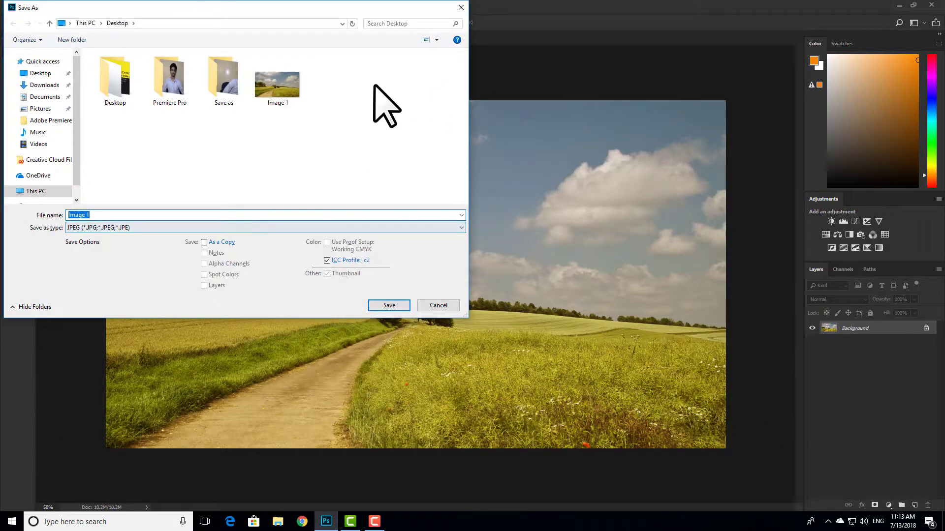
click(462, 8)
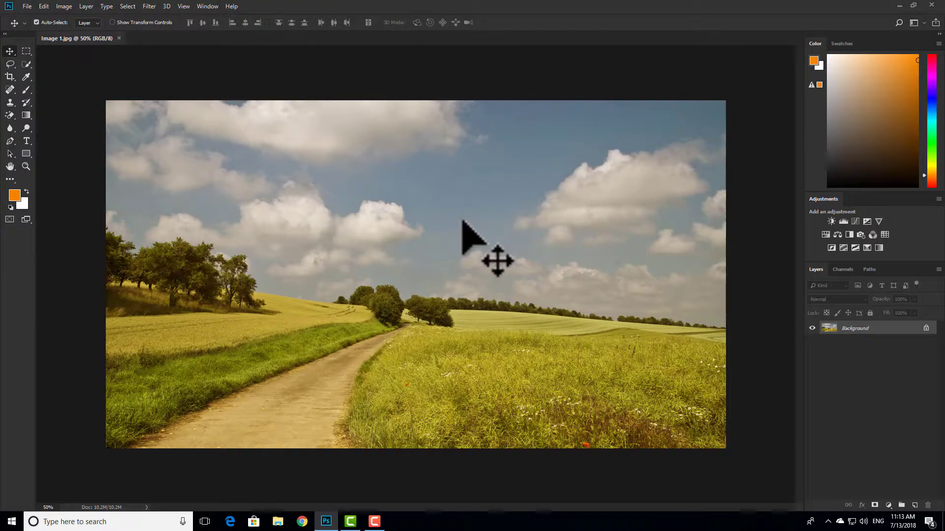
Step: Open Save for Web with the JPEG High preset and JPEG output format
key(ctrl+alt+shift+s)
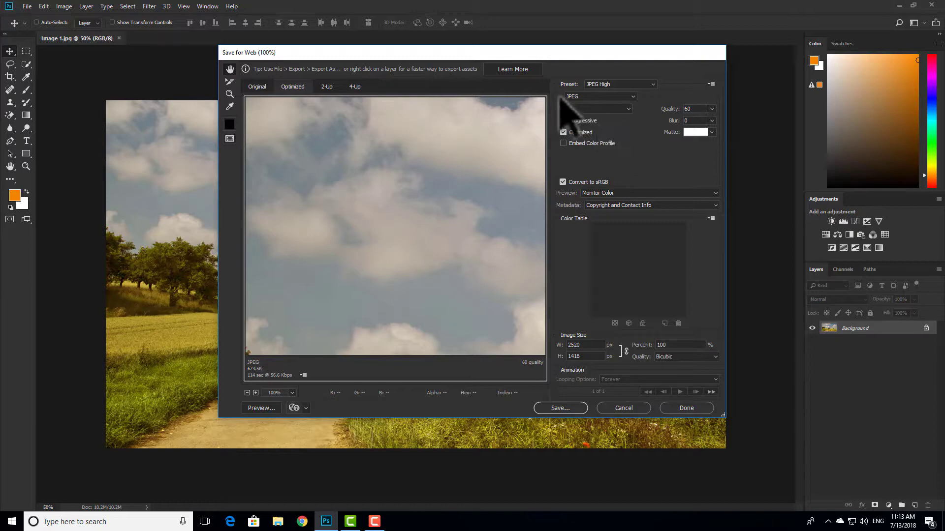
drag(534, 53, 520, 57)
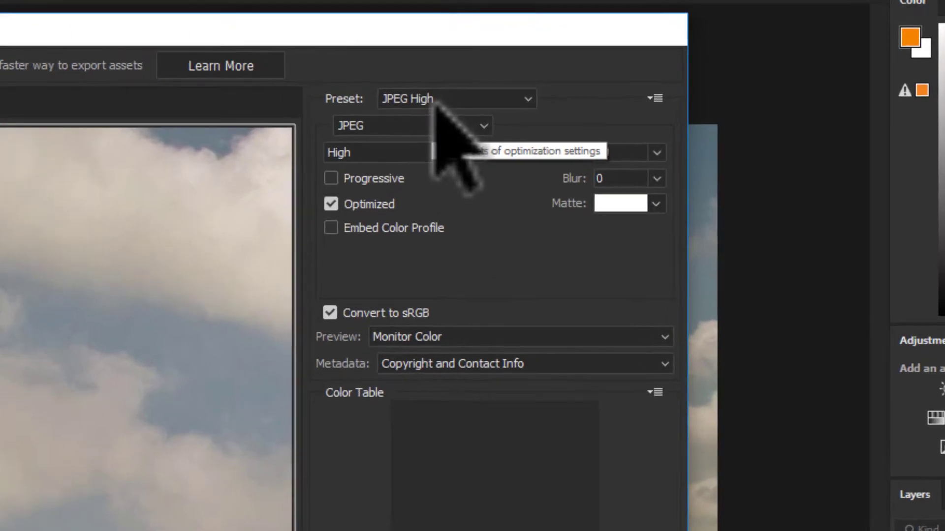
click(530, 96)
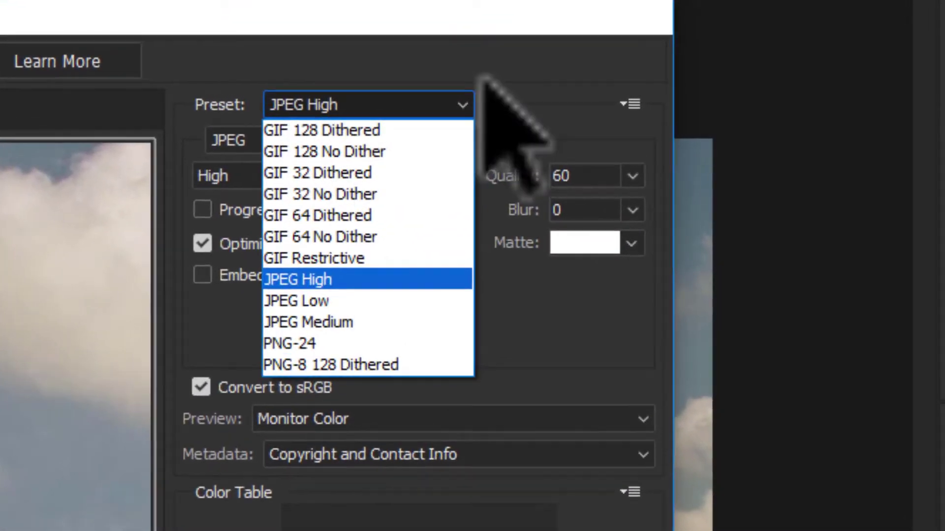
click(596, 91)
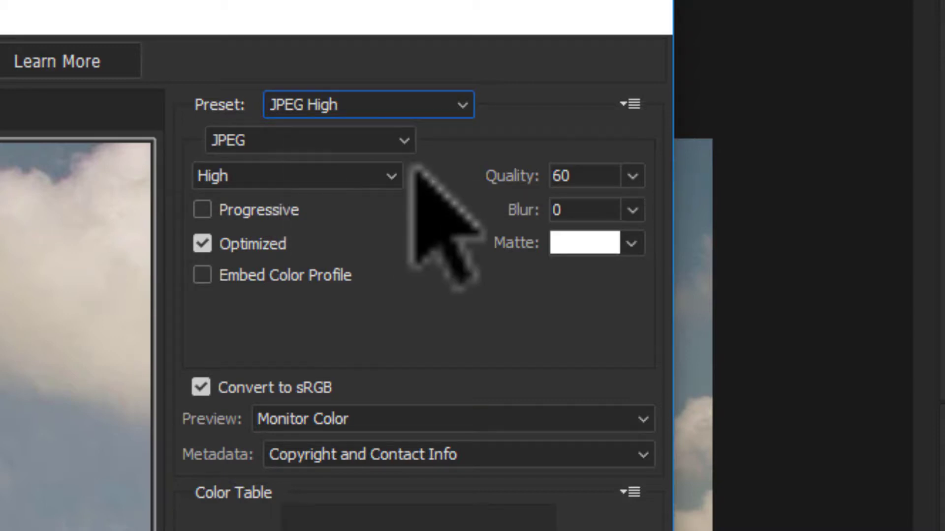
click(258, 139)
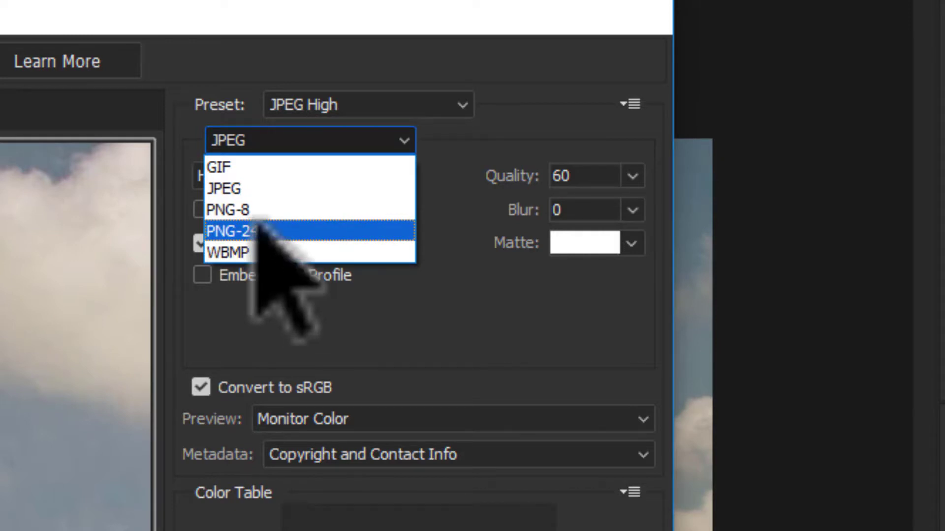
click(245, 190)
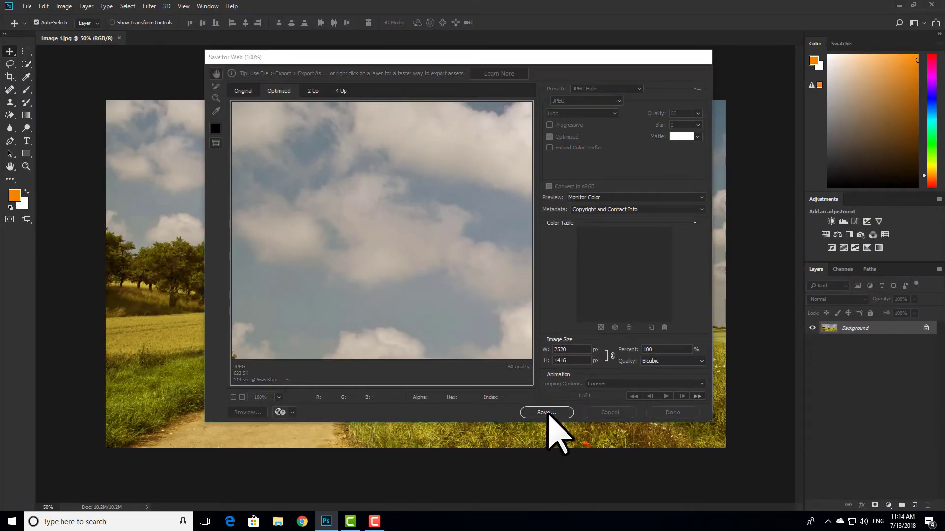
Step: Save the web-optimized copy to the Desktop as 'Image 2'
click(546, 412)
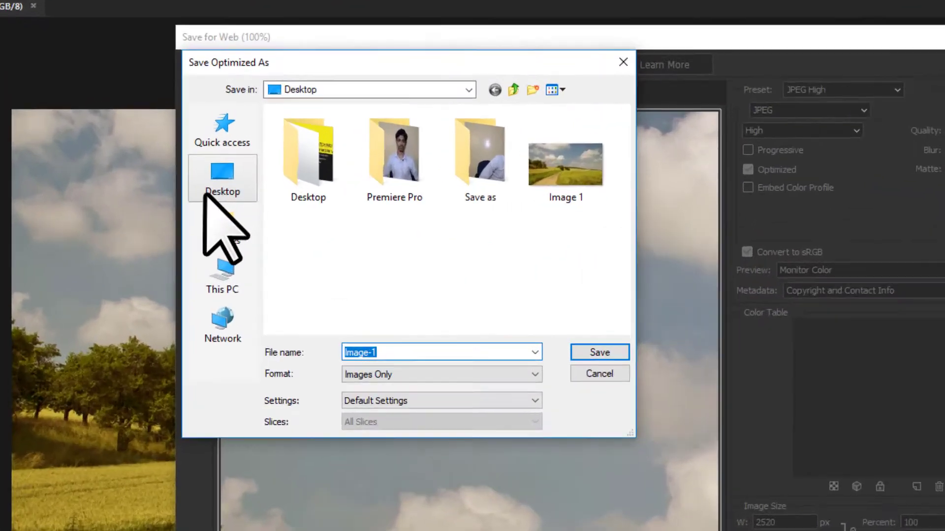
click(233, 143)
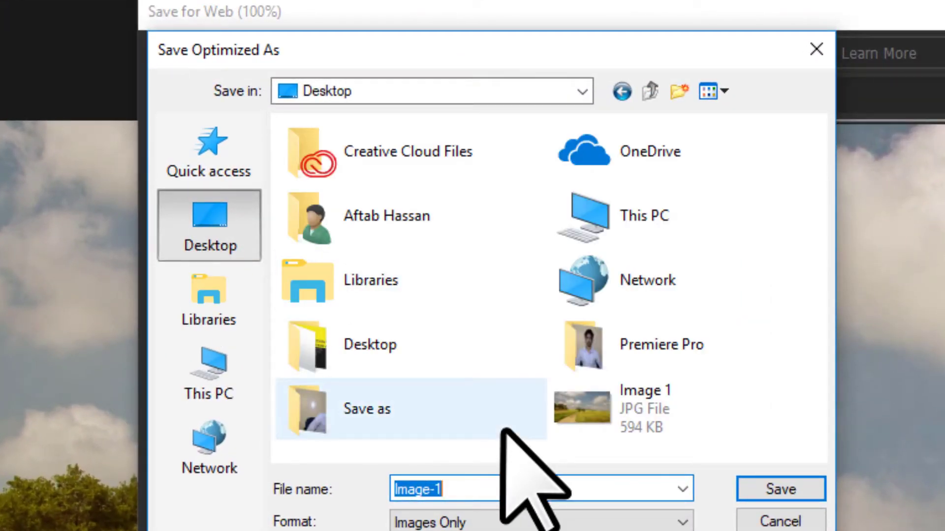
text(Images)
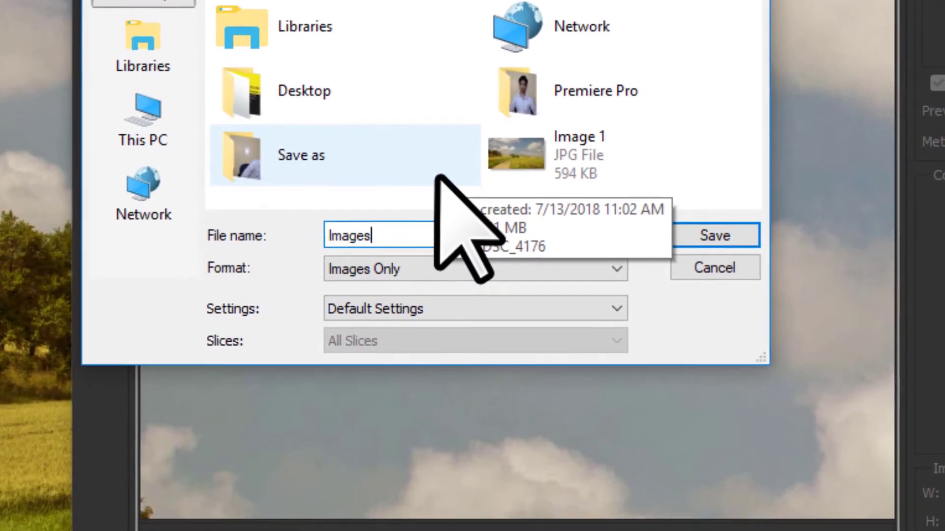
key(BackSpace)
text(2)
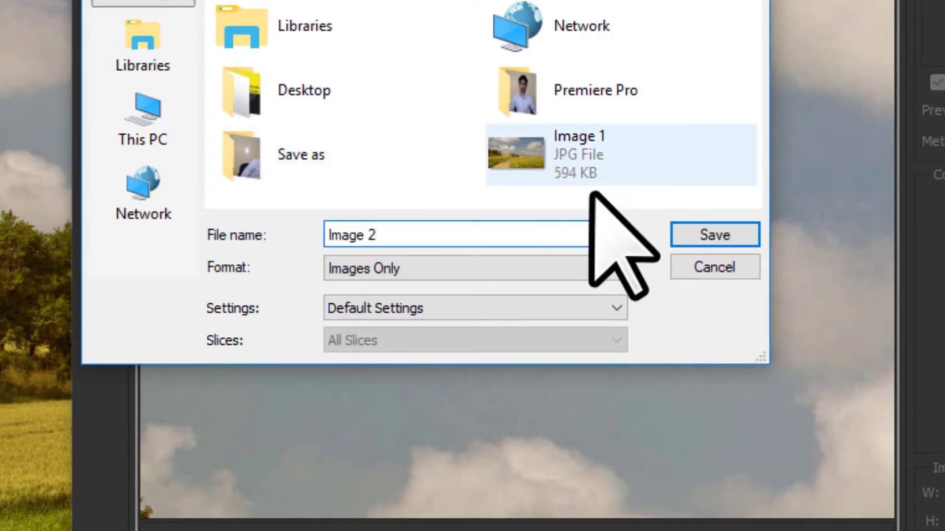
click(714, 235)
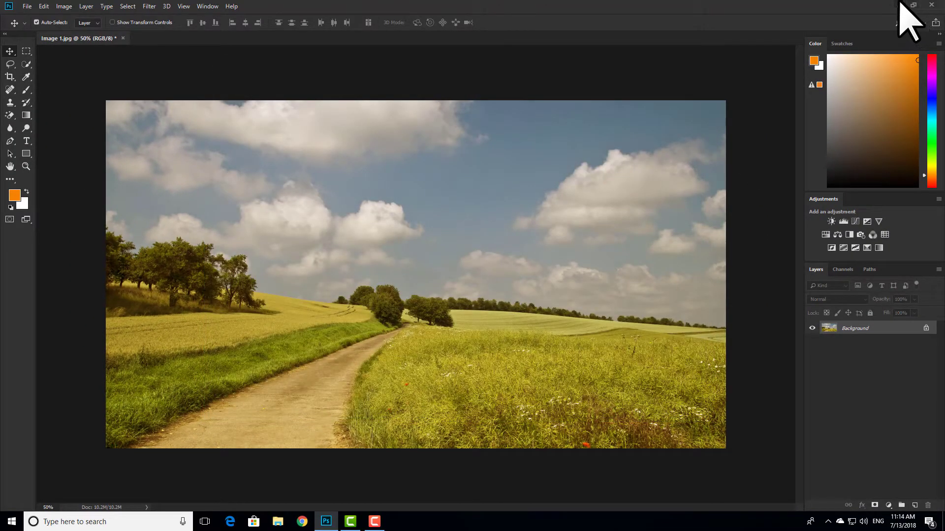
Step: Minimize Photoshop and arrange the Image-2 icon just below Image 1 on the desktop
click(900, 4)
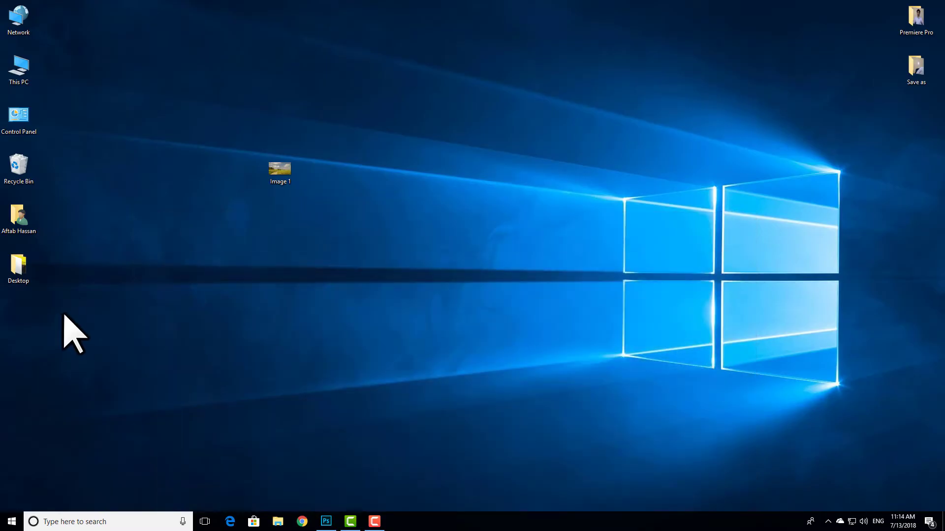
drag(18, 320, 292, 234)
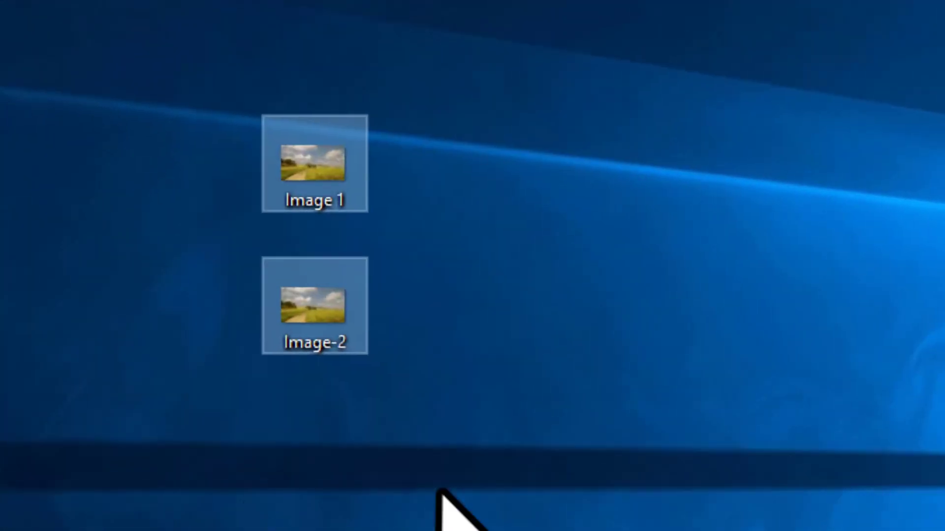
click(440, 492)
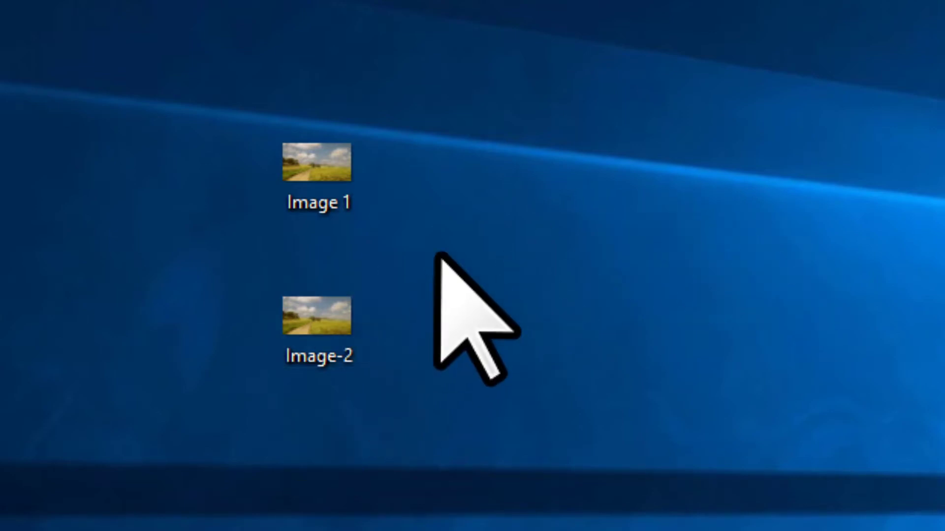
drag(437, 256, 227, 427)
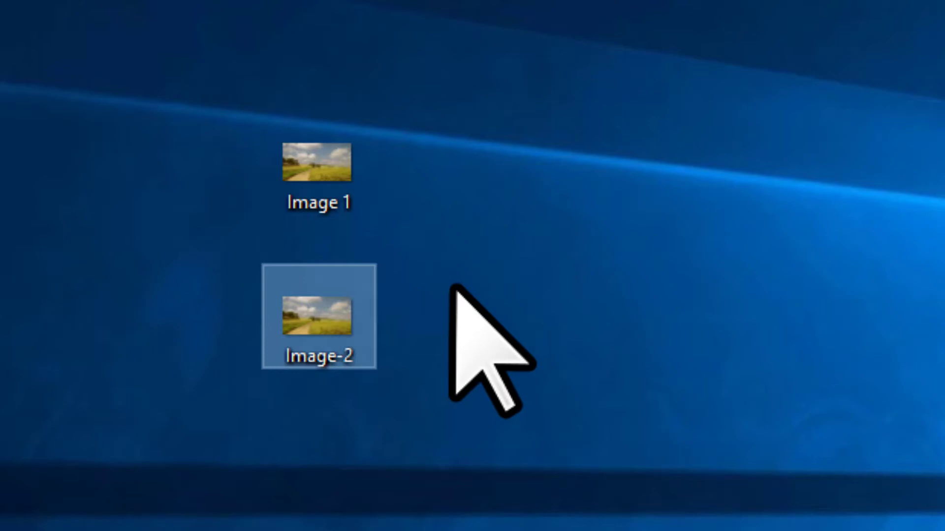
mouse_move(430, 284)
mouse_down()
mouse_move(318, 408)
mouse_move(519, 338)
mouse_up()
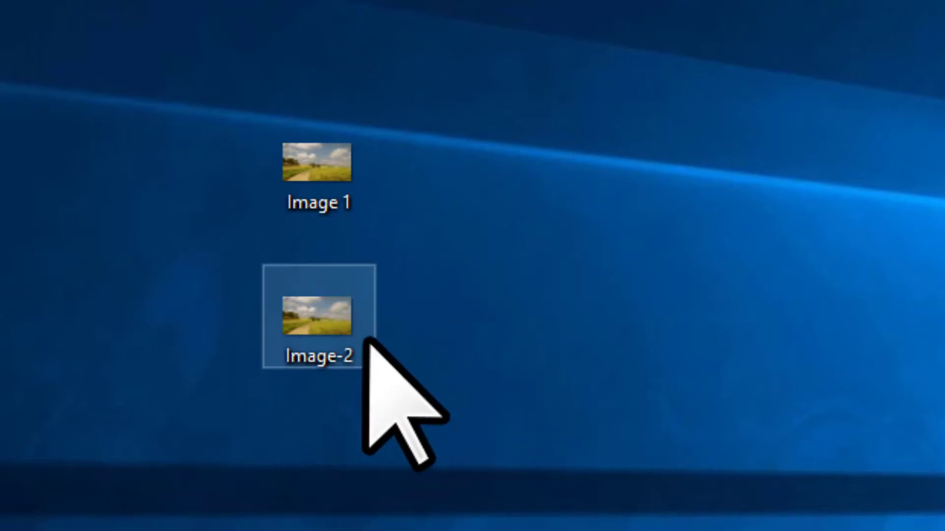